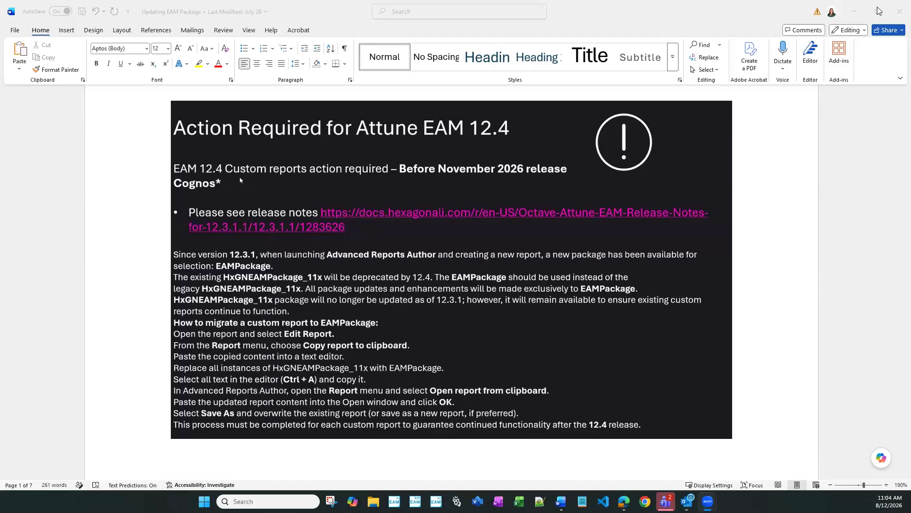
Switch to the Attune EAM Advanced Reporting window showing the Scheduled Reports folder.
click(592, 384)
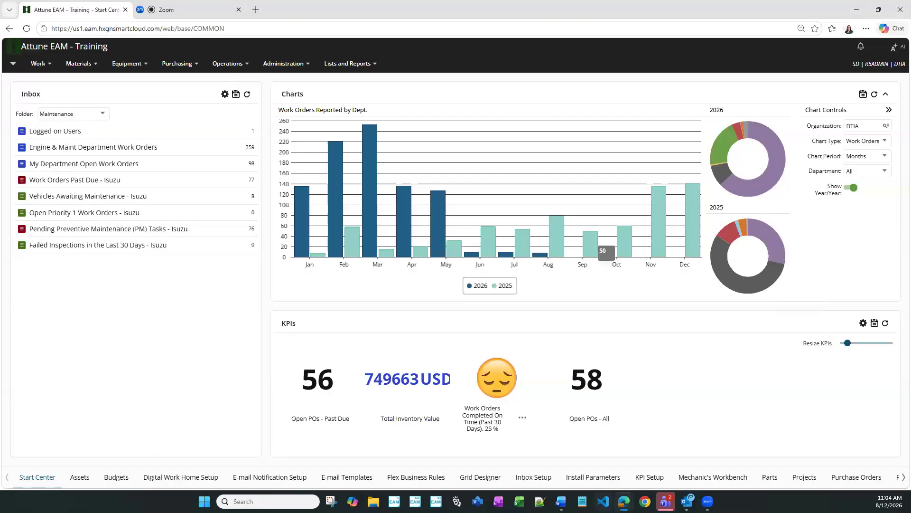
mouse_move(624, 501)
click(718, 454)
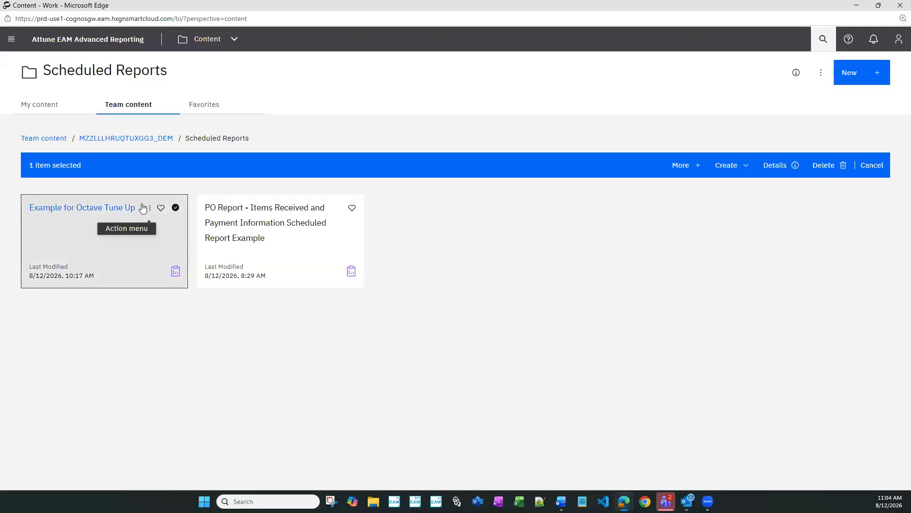
Open the "Example for Octave Tune Up" report for editing and copy the report to the clipboard.
click(150, 209)
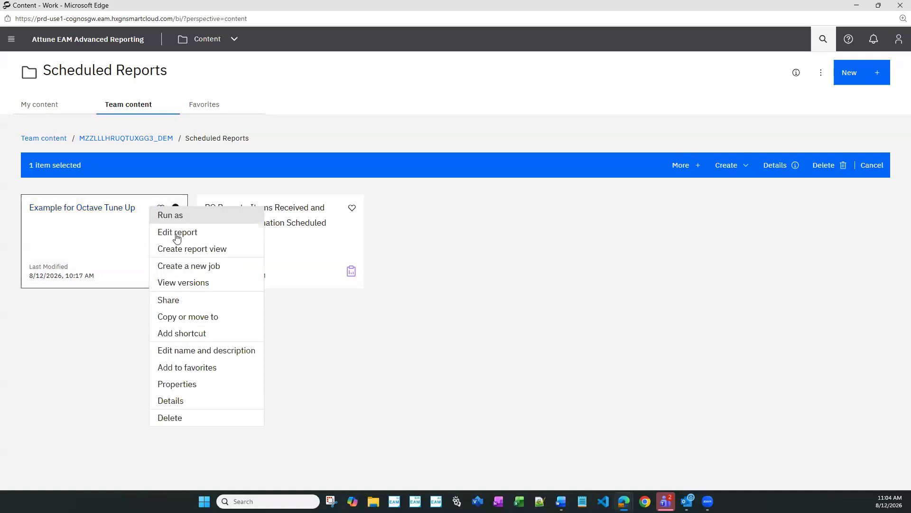
click(177, 233)
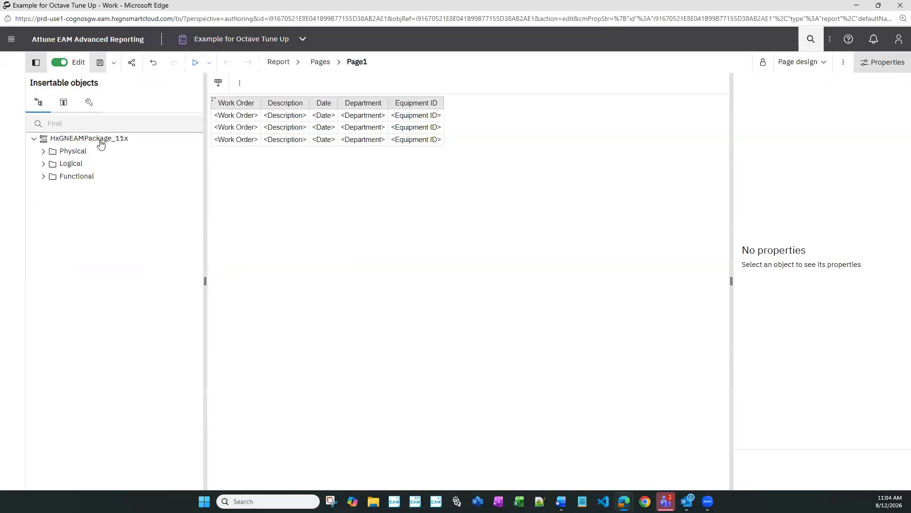
click(845, 63)
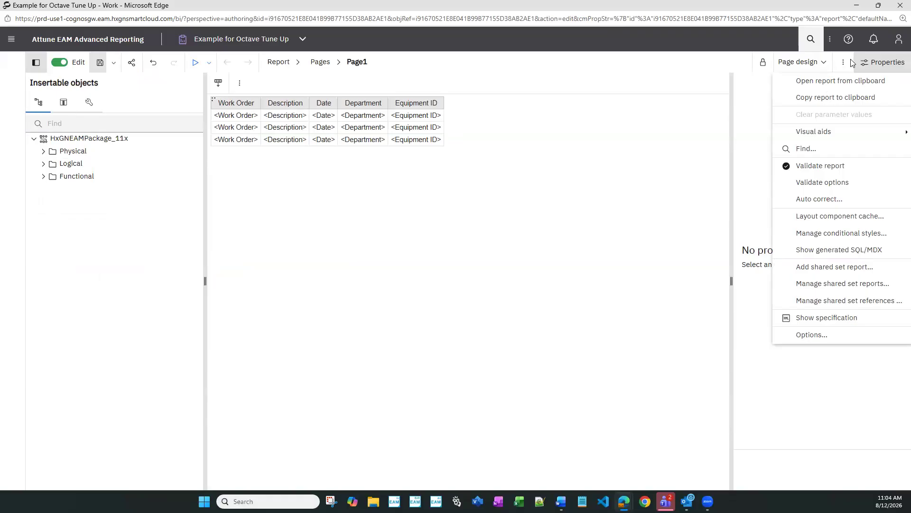
click(859, 99)
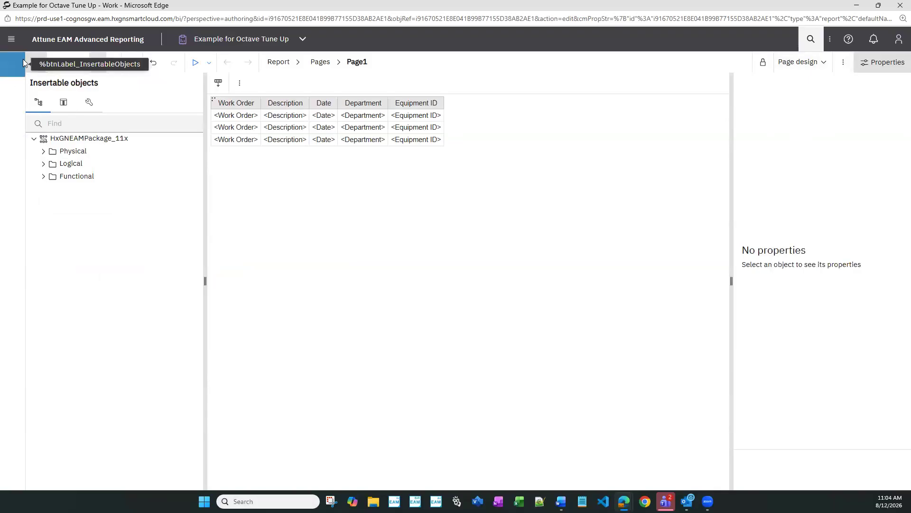
Create a new report from the Blank template.
click(12, 43)
click(41, 93)
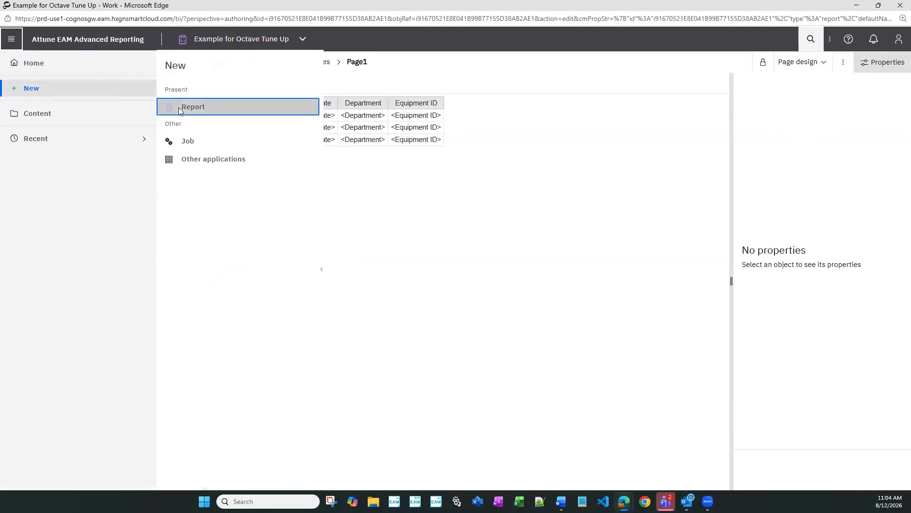
click(178, 107)
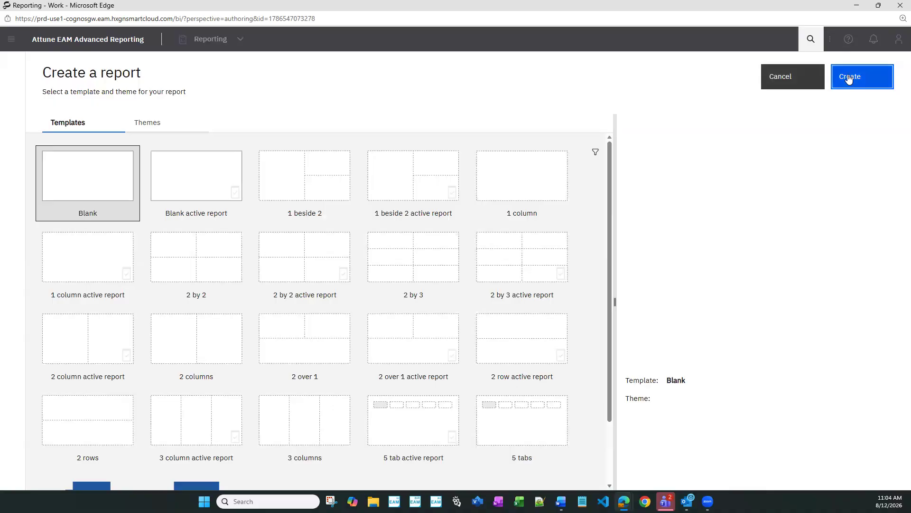
click(849, 78)
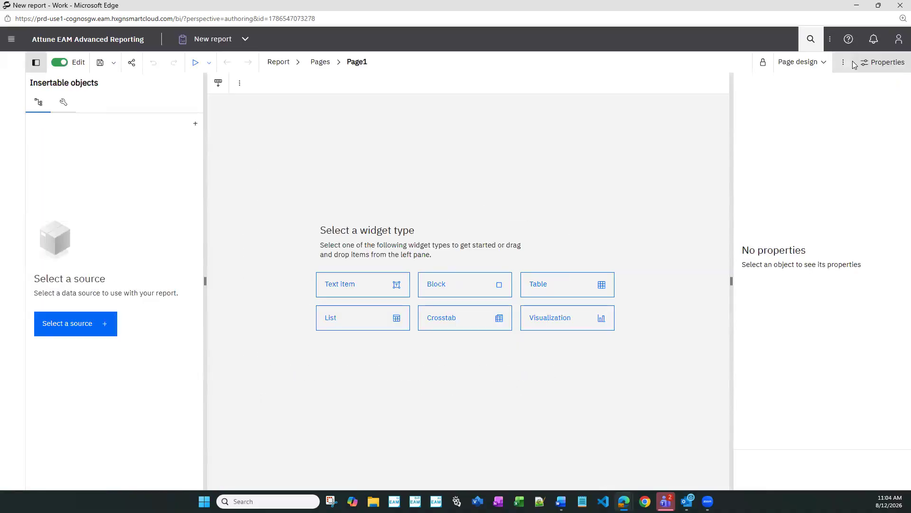
Load the copied report specification into the new report with Open report from clipboard.
click(847, 63)
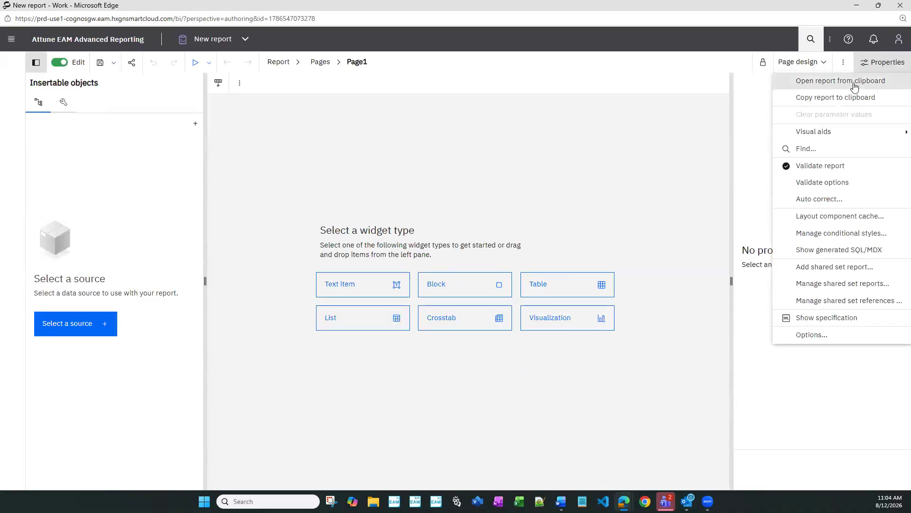
click(854, 81)
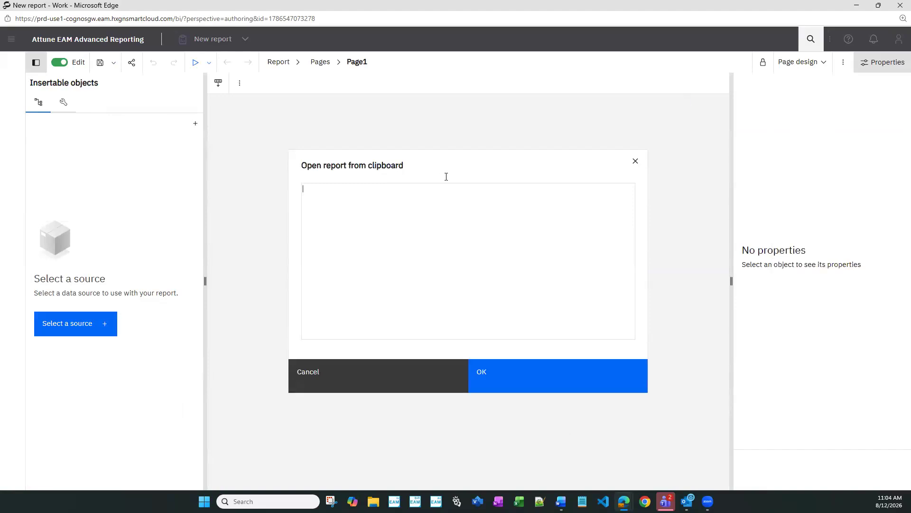
right_click(373, 206)
click(406, 294)
click(517, 382)
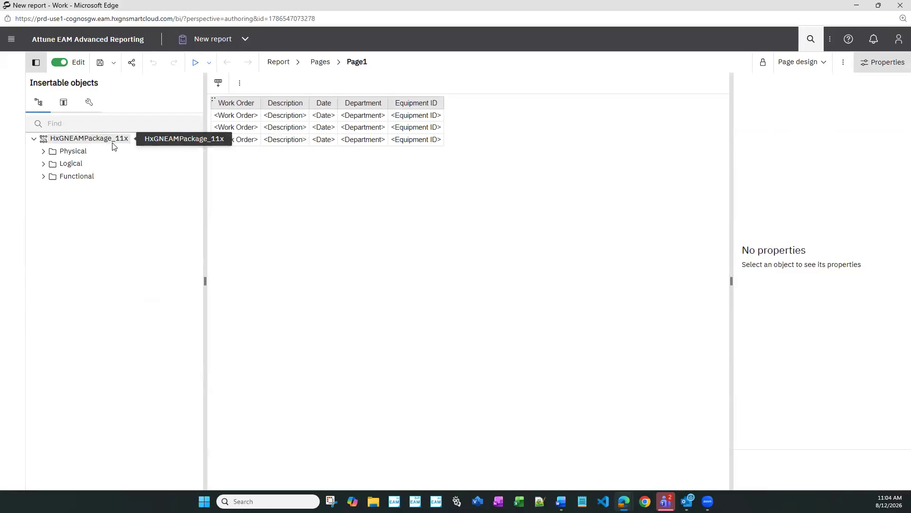
Replace the report's HxGNEAMPackage_11x package with EAMPackage from Team content and acknowledge the validation.
right_click(86, 142)
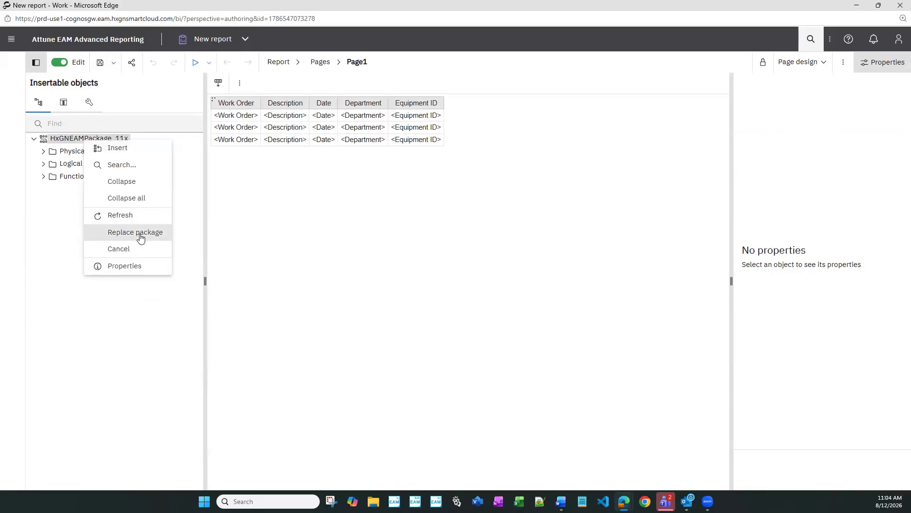
click(164, 238)
click(524, 306)
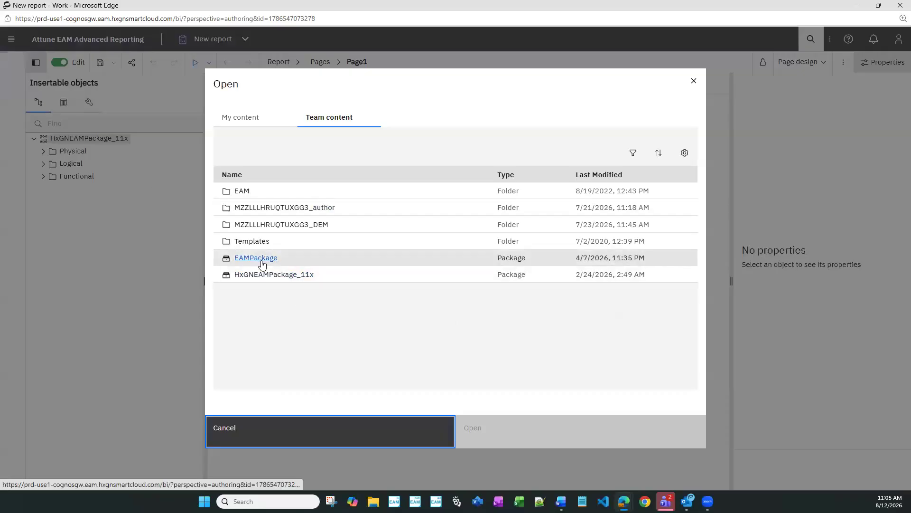
click(261, 264)
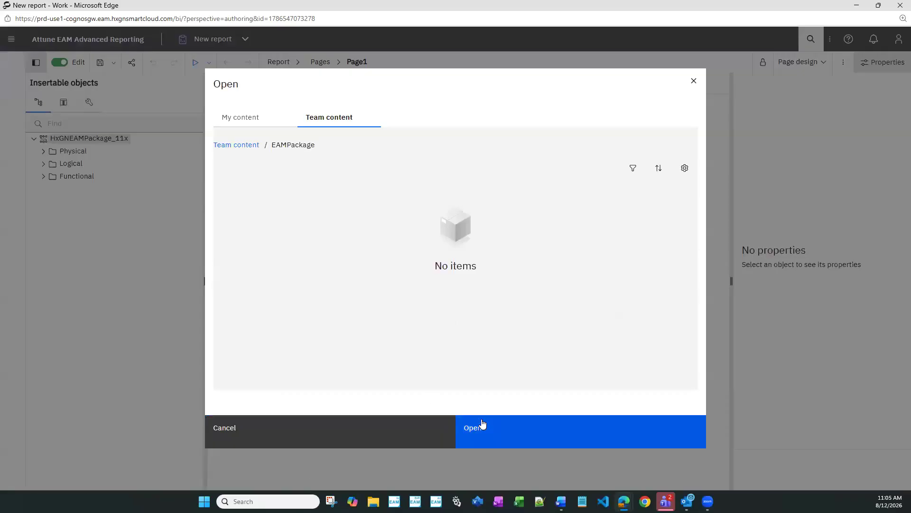
click(522, 431)
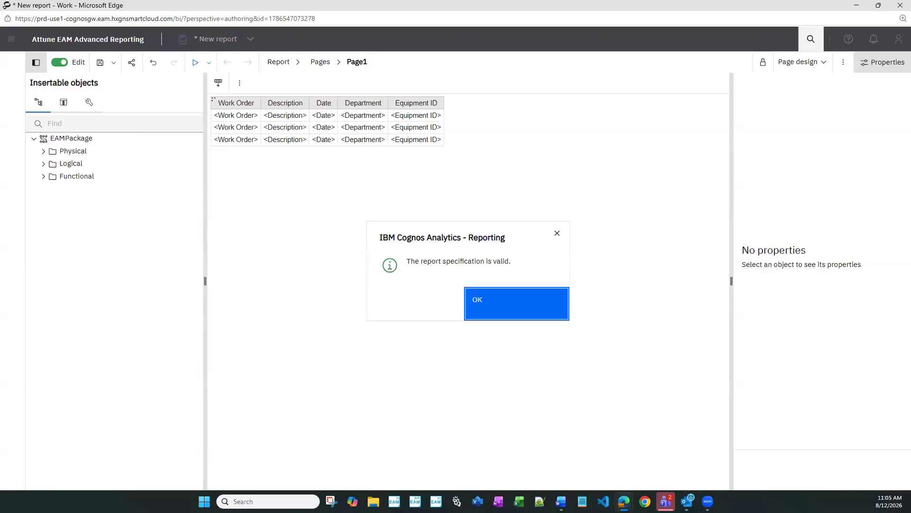
click(548, 308)
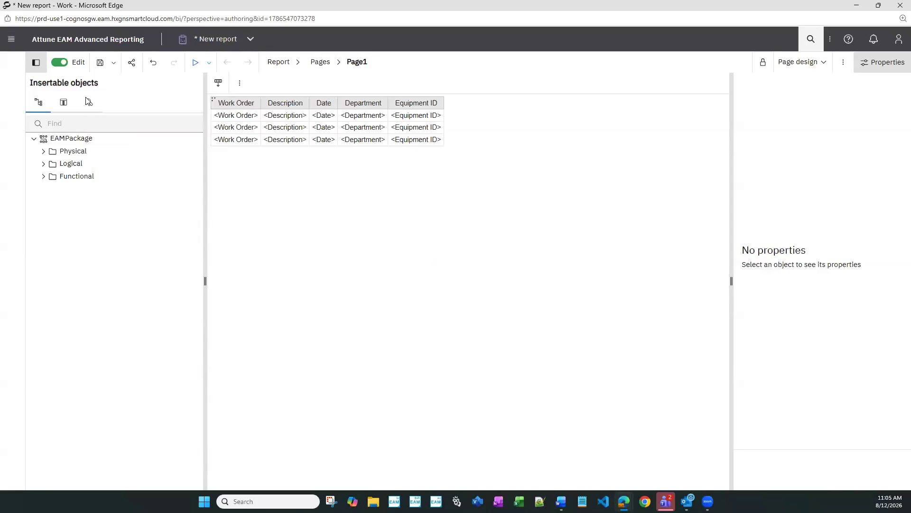
Save the report as "New report - Test Report" in the MZZLLLHRUQTUXGG3_DEM folder of Team content.
click(113, 62)
click(116, 82)
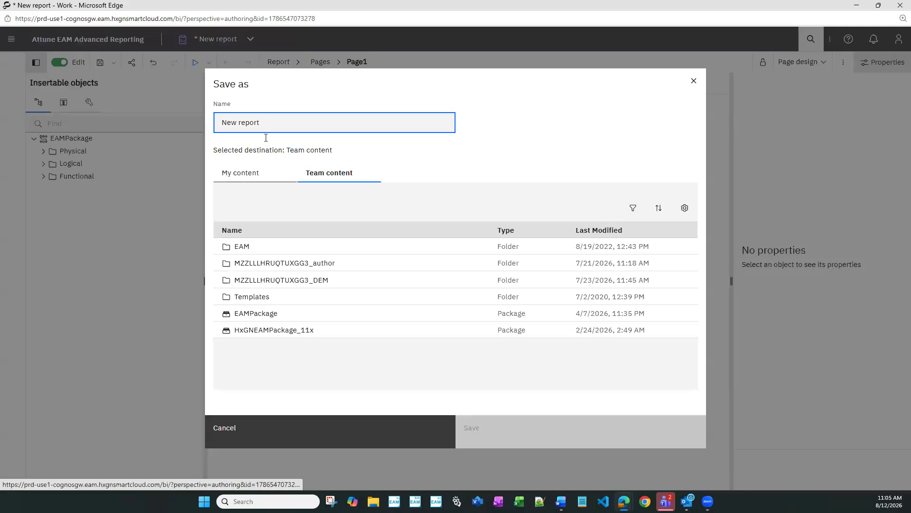
click(265, 281)
click(298, 124)
text(- Test Report)
click(513, 434)
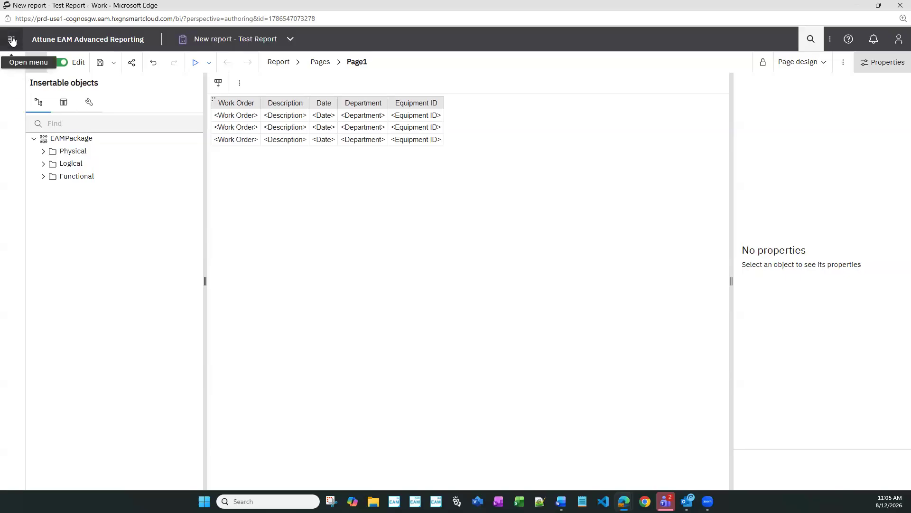
Check the schedule in the properties of "New report - Test Report" in the MZZLLLHRUQTUXGG3_DEM folder, and close the properties.
click(12, 41)
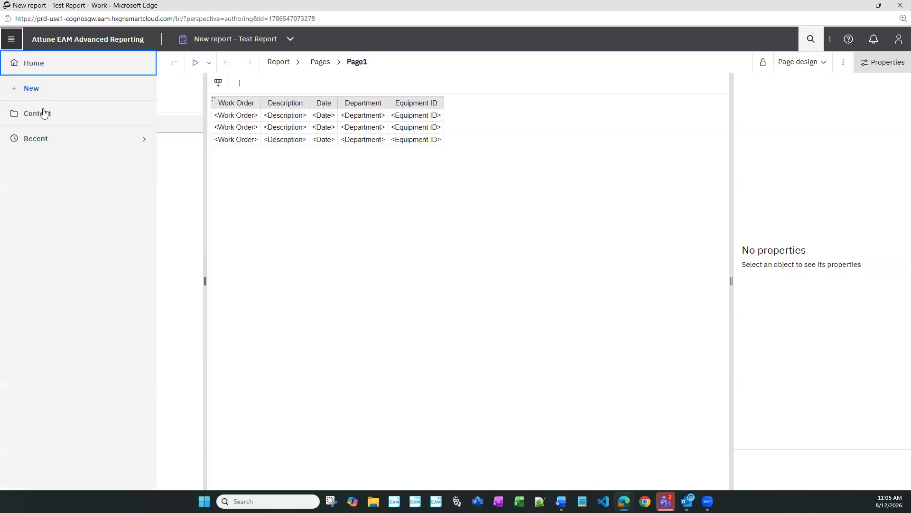
click(43, 112)
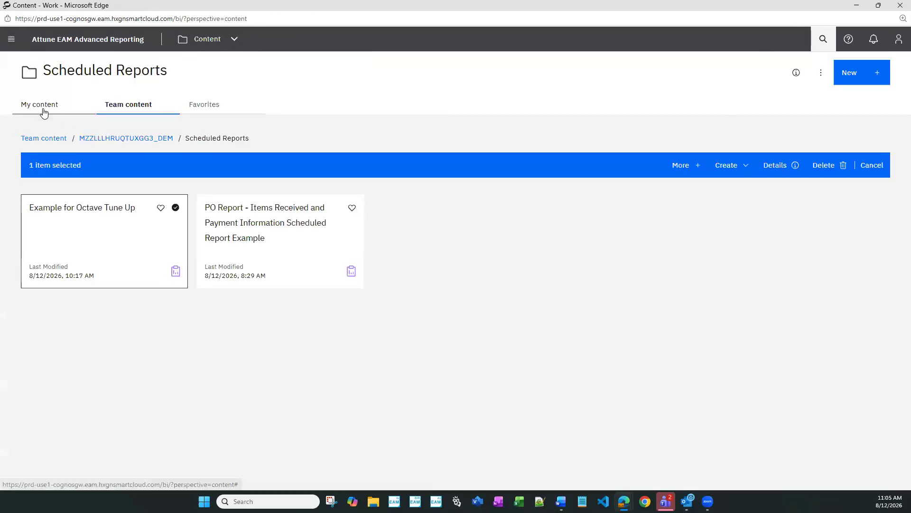
double_click(157, 141)
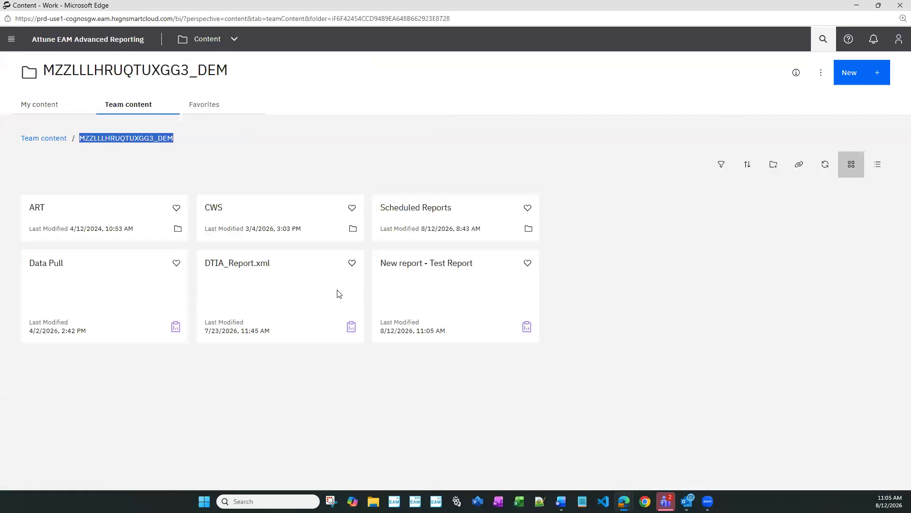
click(515, 264)
click(543, 438)
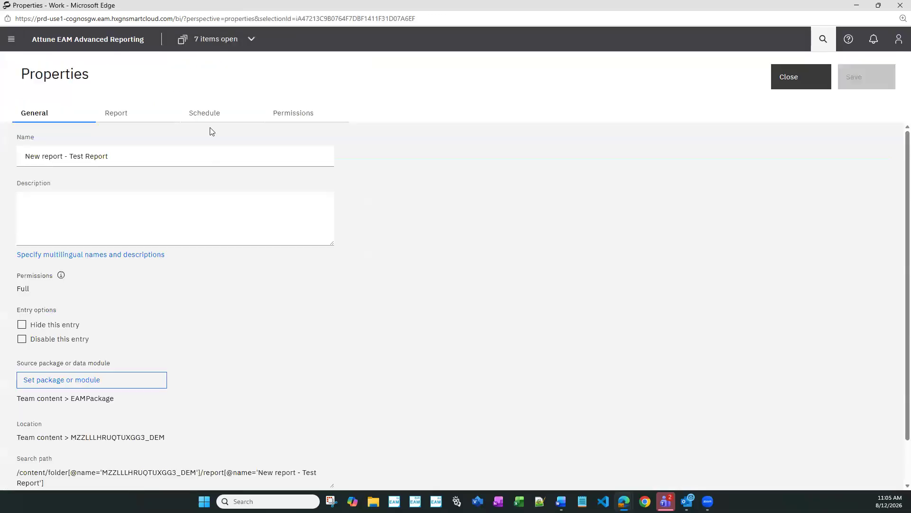
click(224, 114)
click(795, 84)
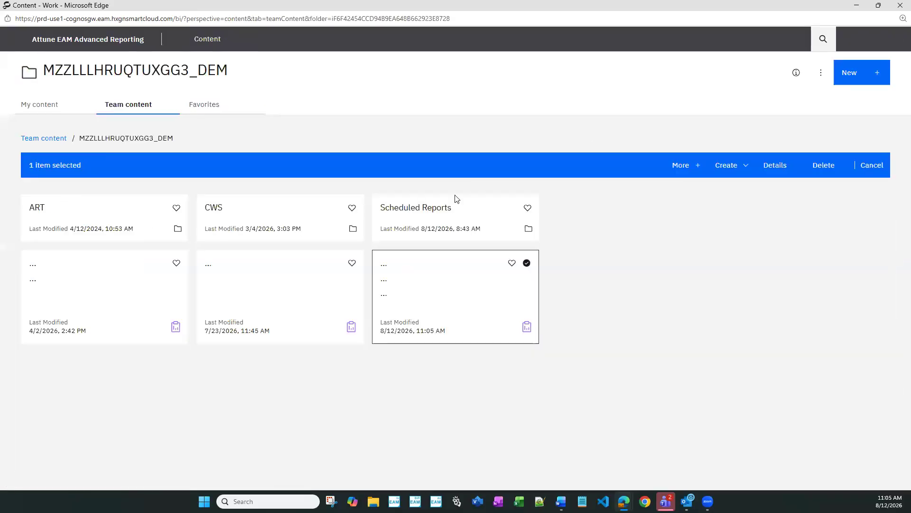
Review the schedule and general properties of "Example for Octave Tune Up" in the Scheduled Reports folder, and close the properties.
click(431, 215)
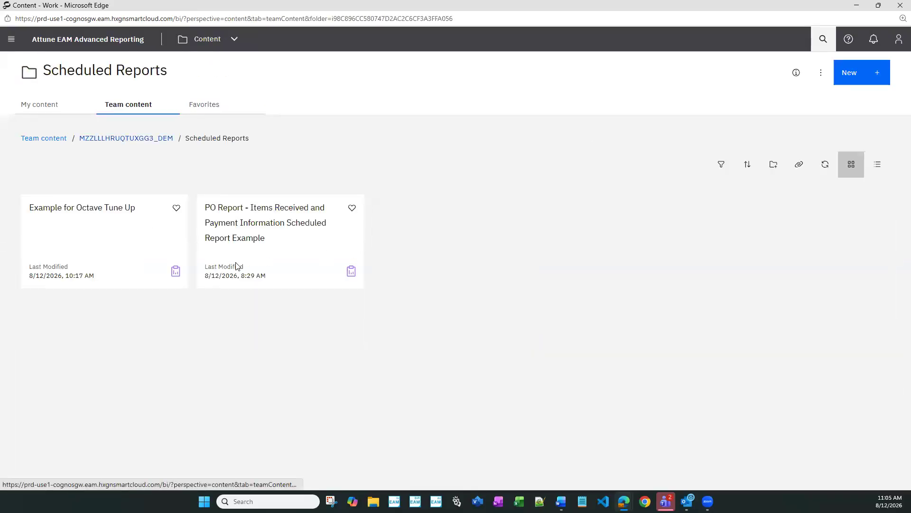
click(162, 210)
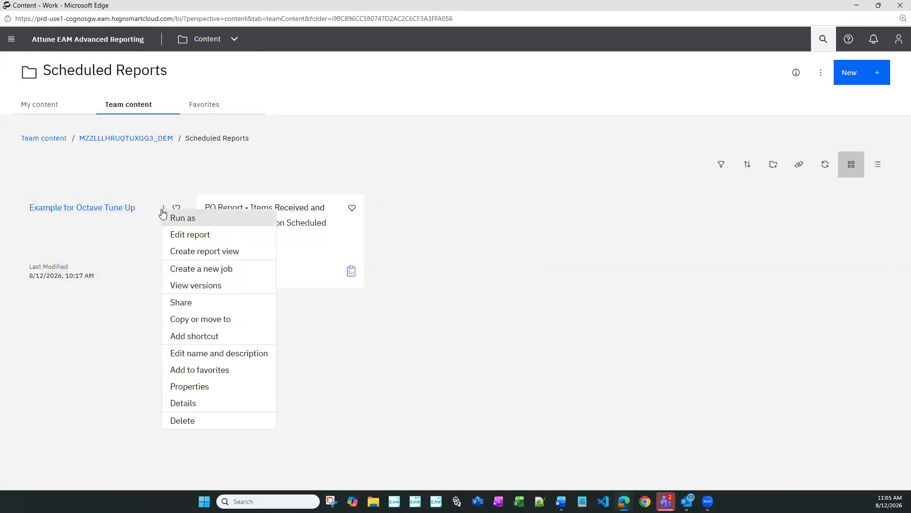
click(217, 394)
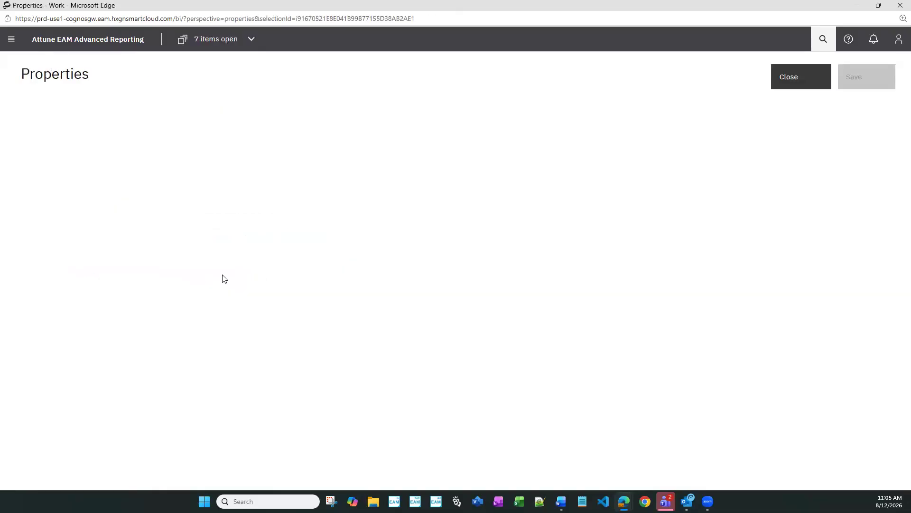
click(211, 121)
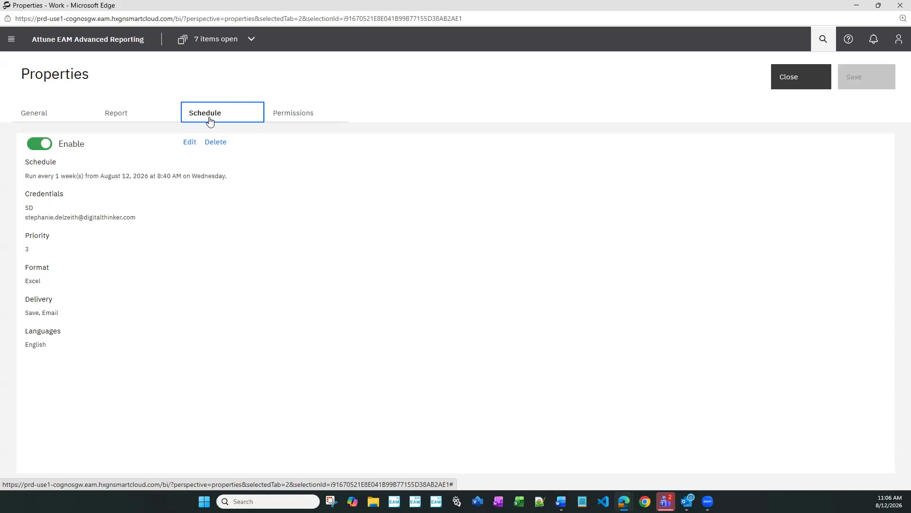
click(49, 115)
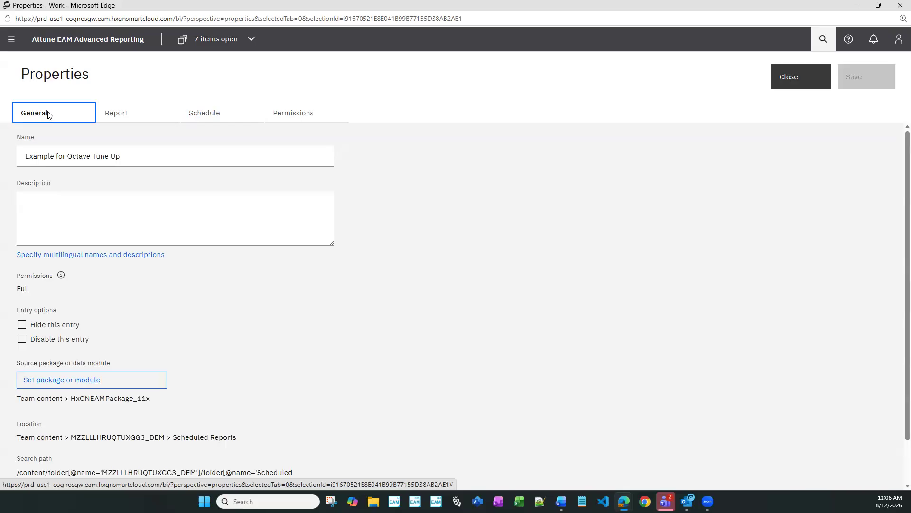
click(791, 84)
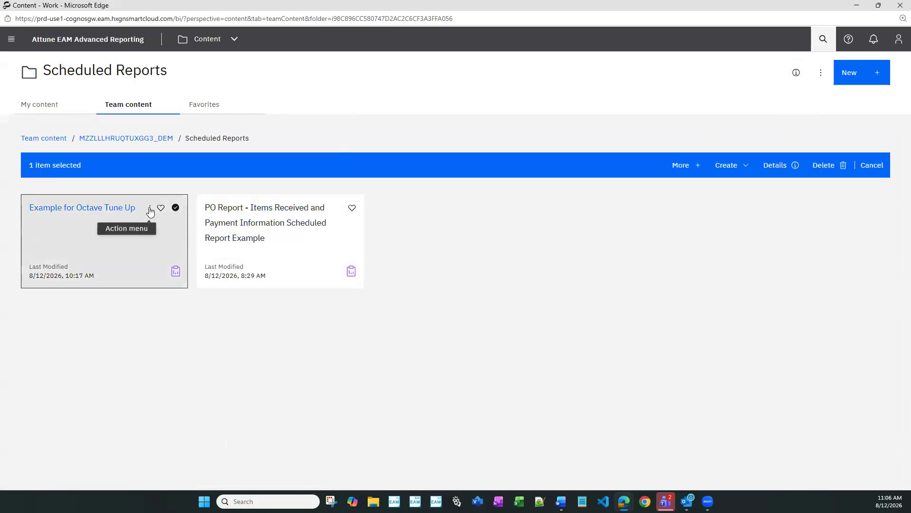
Set the source package of "Example for Octave Tune Up" to EAMPackage from Team content in the report's properties.
click(149, 209)
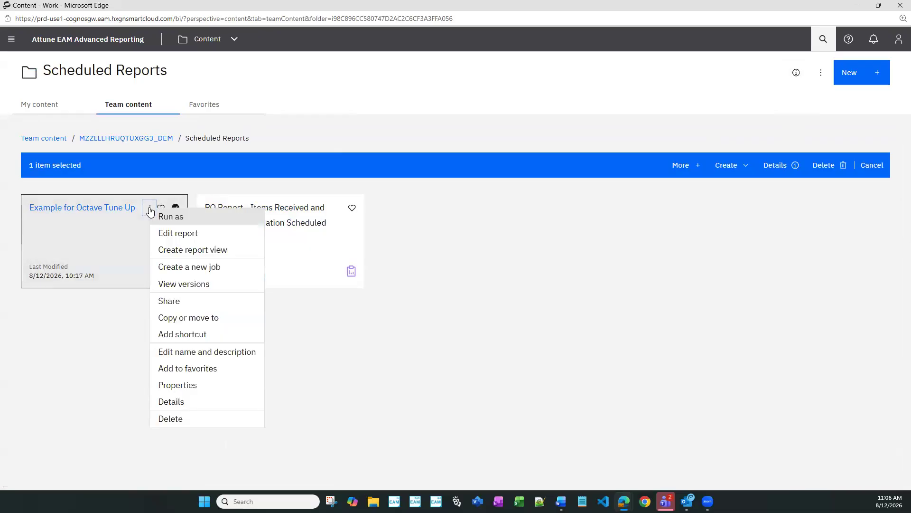
click(187, 385)
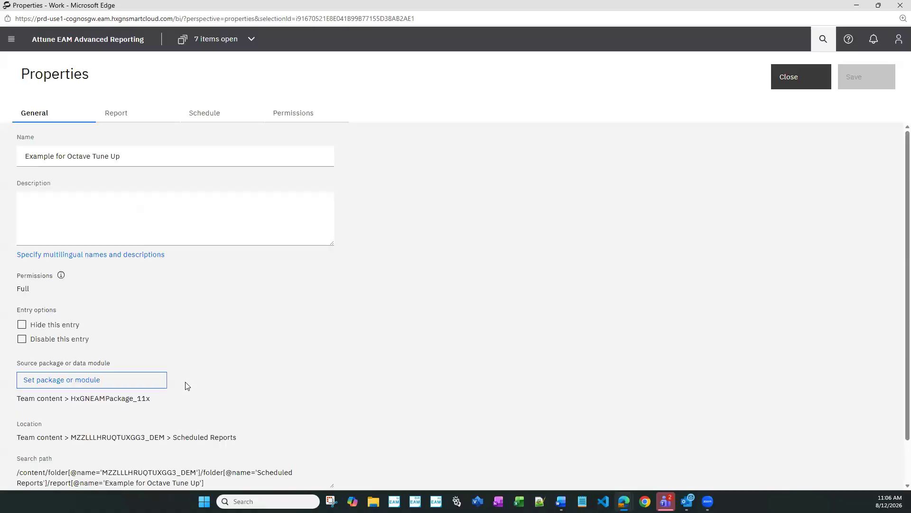
click(92, 384)
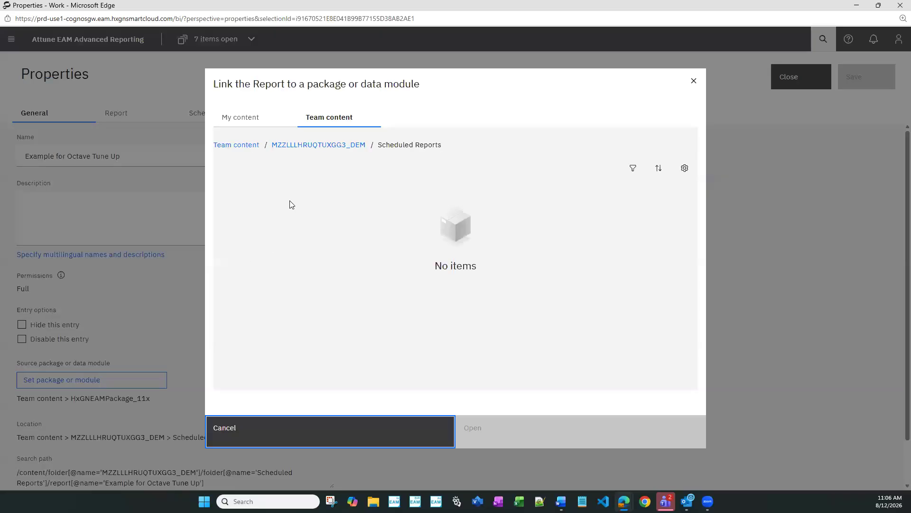
click(252, 146)
click(260, 259)
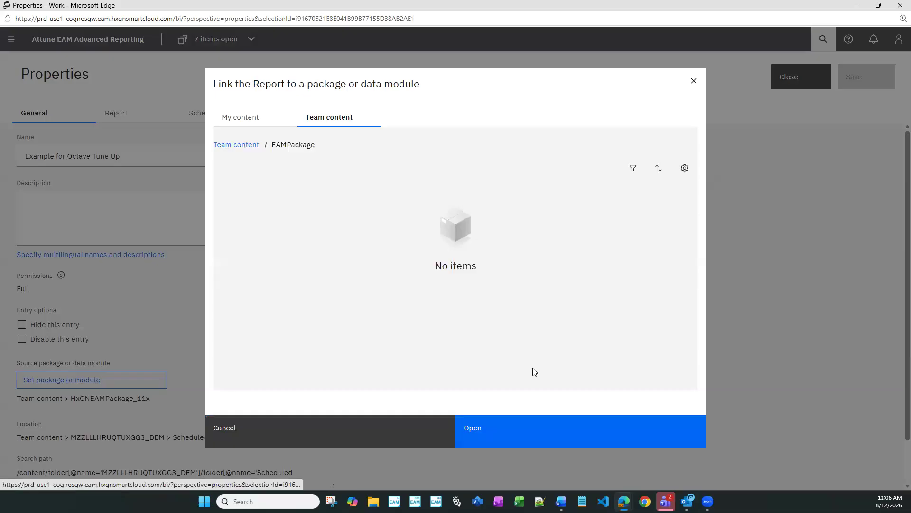
click(540, 433)
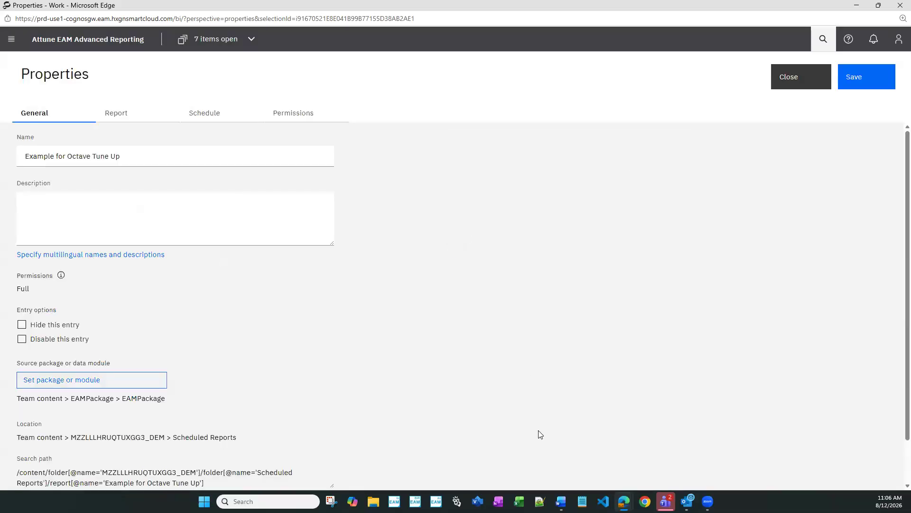
Save the package change for "Example for Octave Tune Up", check its schedule and general properties, and close the properties.
click(864, 80)
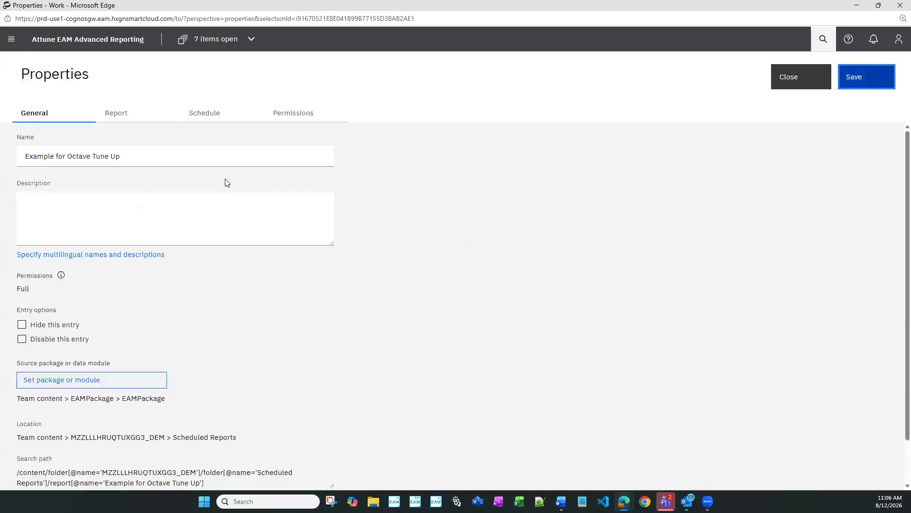
click(207, 119)
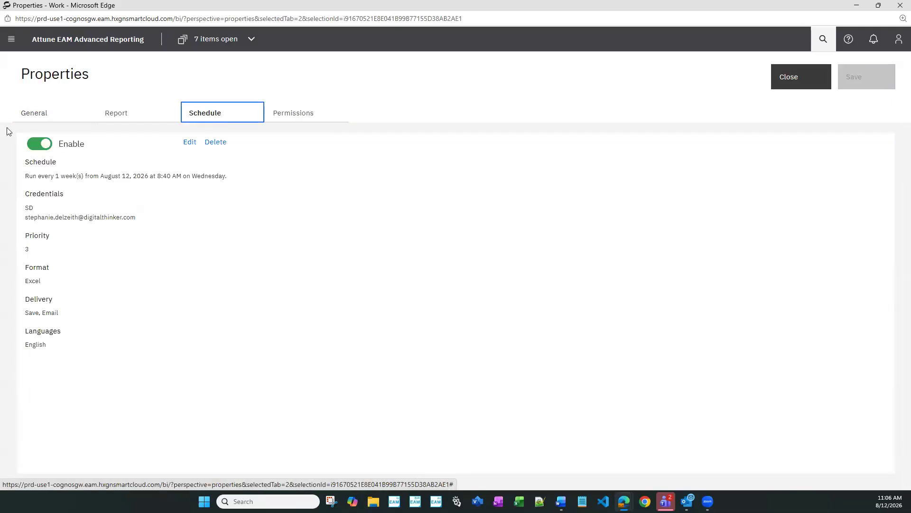
click(22, 120)
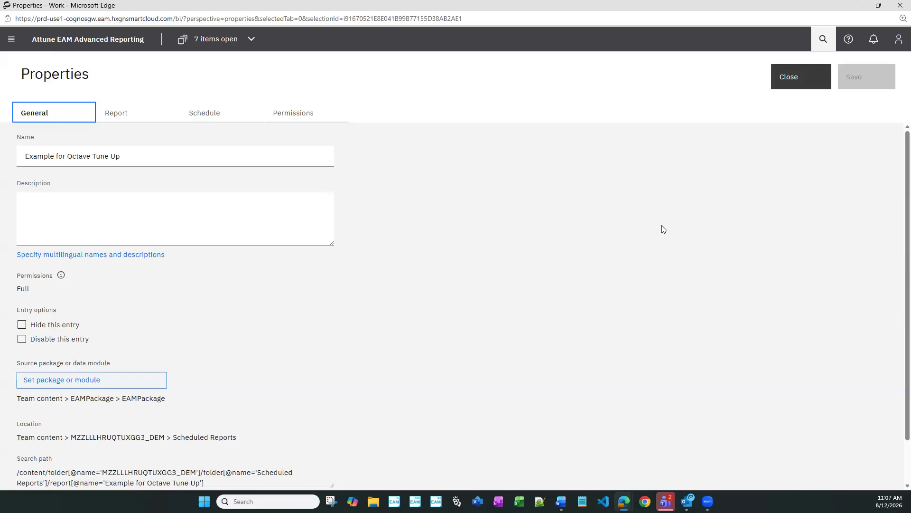
click(805, 85)
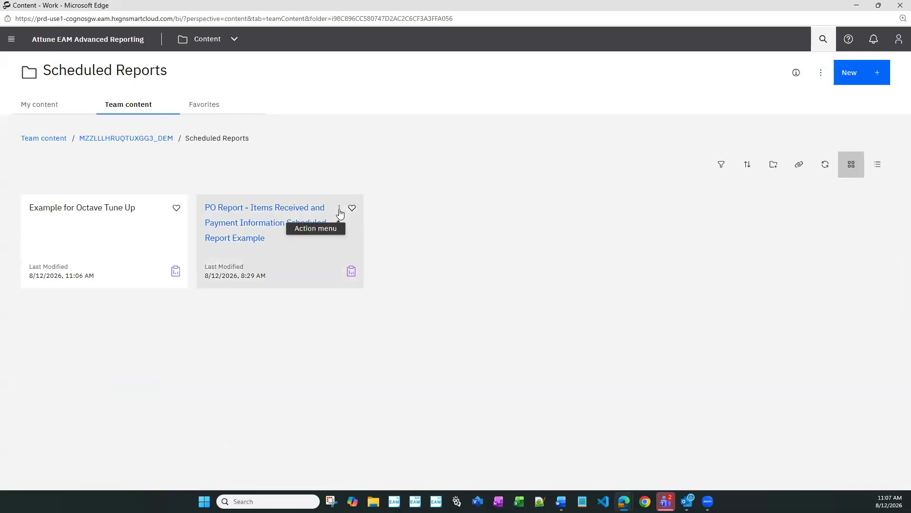
Edit the "PO Report - Items Received and Payment Information Scheduled Report Example", replace its HxGNEAMPackage_11x package with EAMPackage, and save it.
click(339, 212)
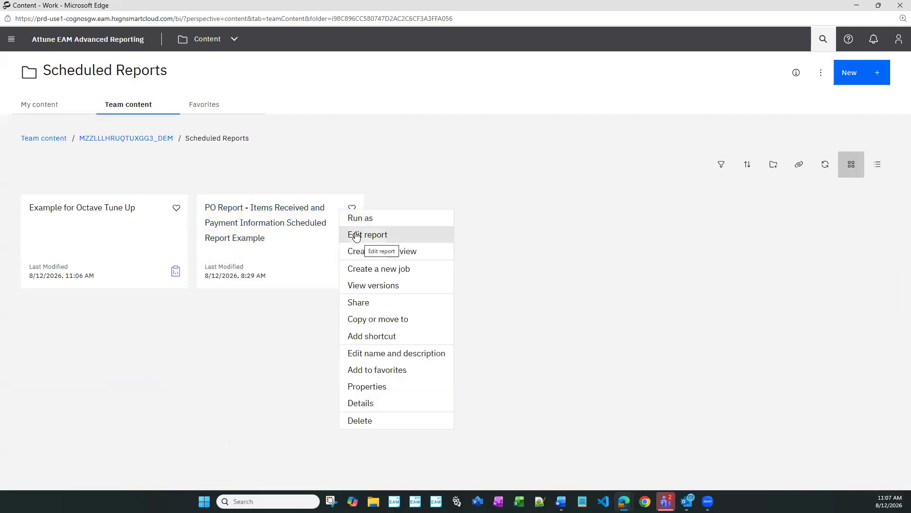
click(357, 235)
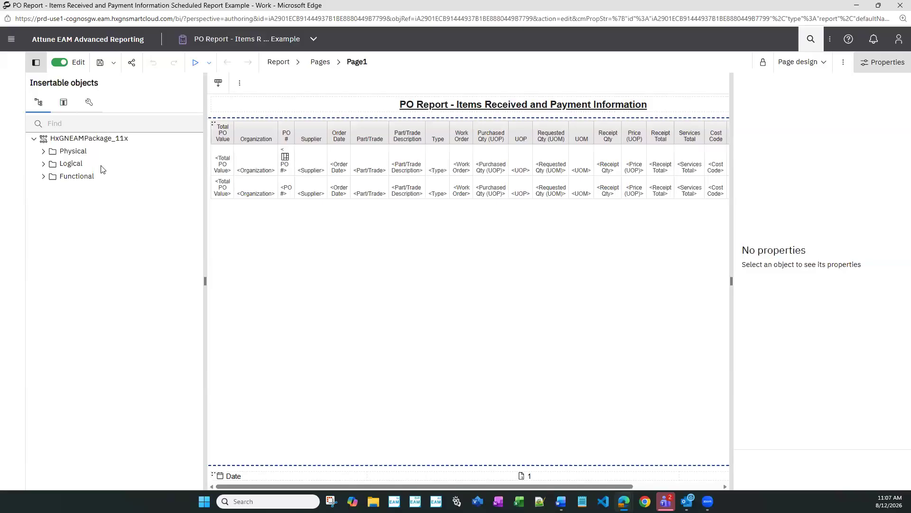
right_click(103, 141)
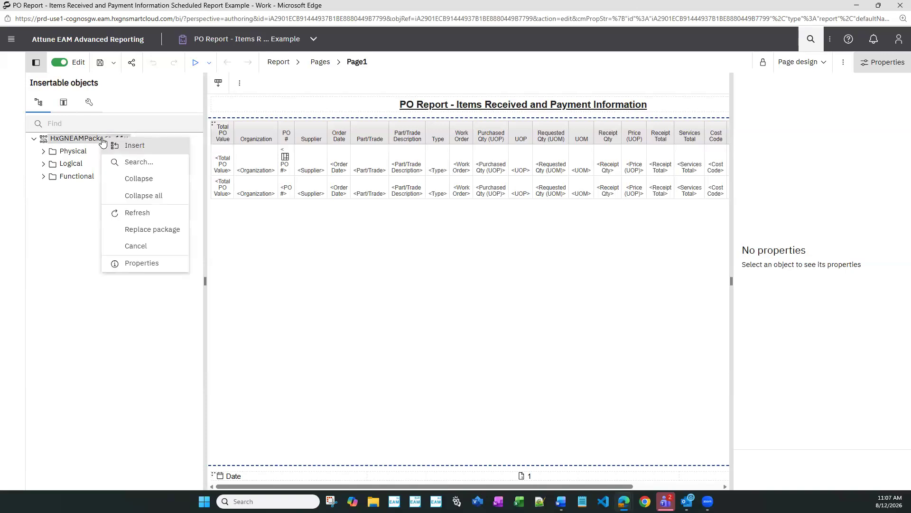
click(175, 230)
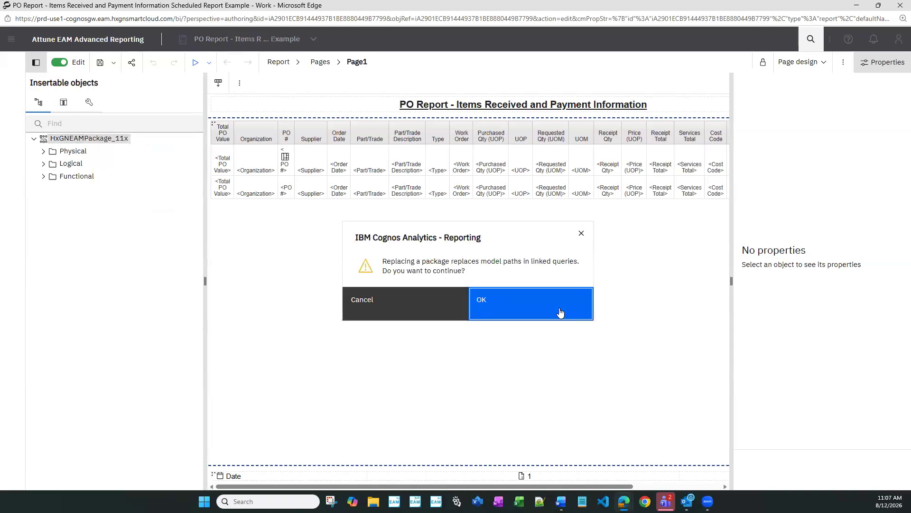
click(559, 308)
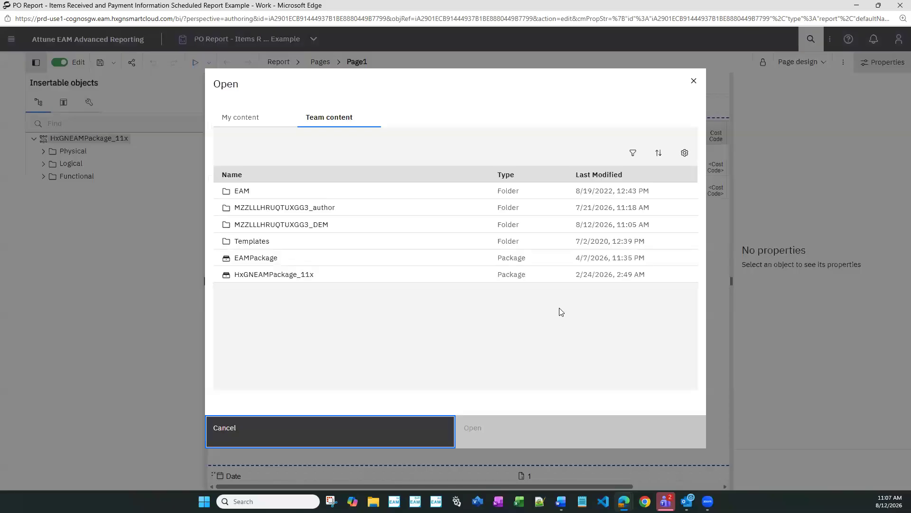
click(270, 258)
click(508, 422)
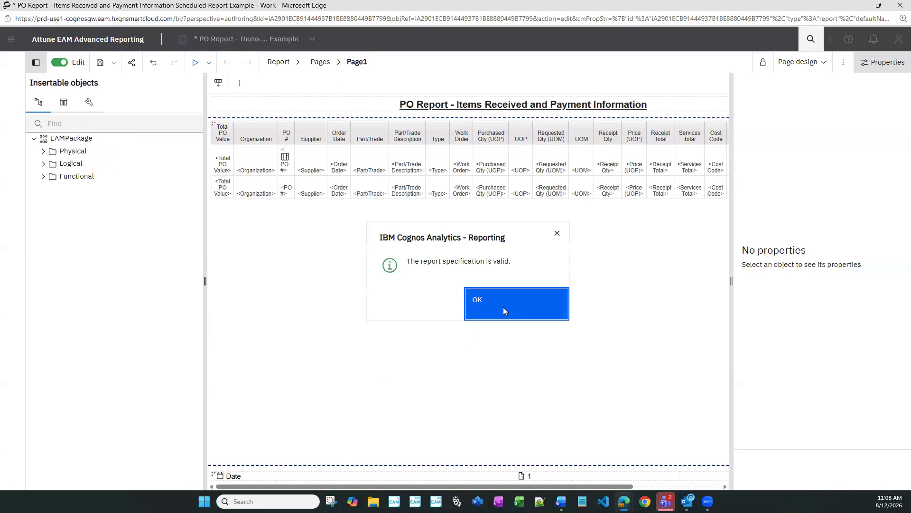
click(503, 307)
click(99, 62)
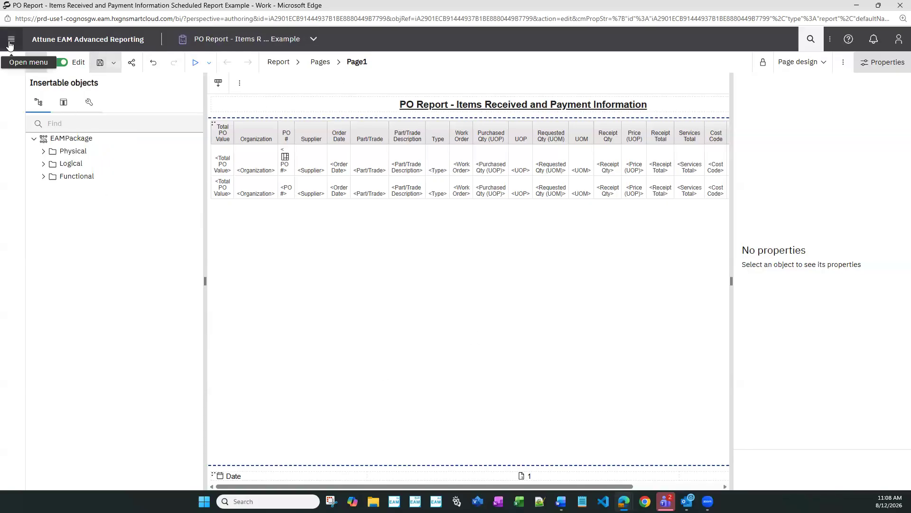
Return to the Scheduled Reports folder and check the source package and schedule in the PO Report example's properties.
click(10, 45)
click(40, 113)
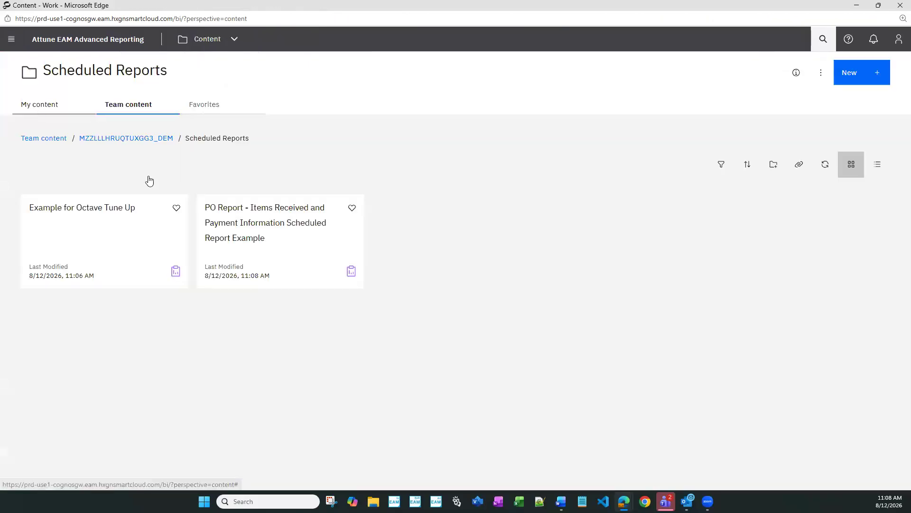
click(338, 212)
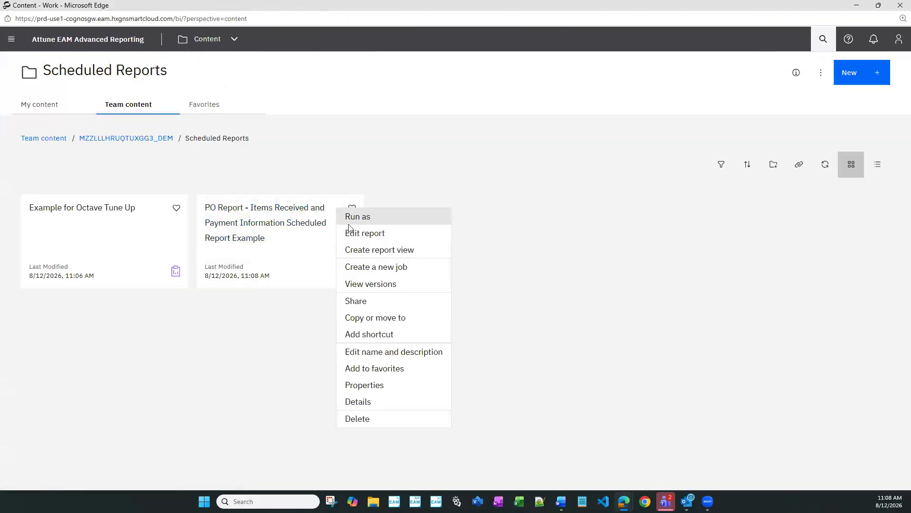
click(387, 385)
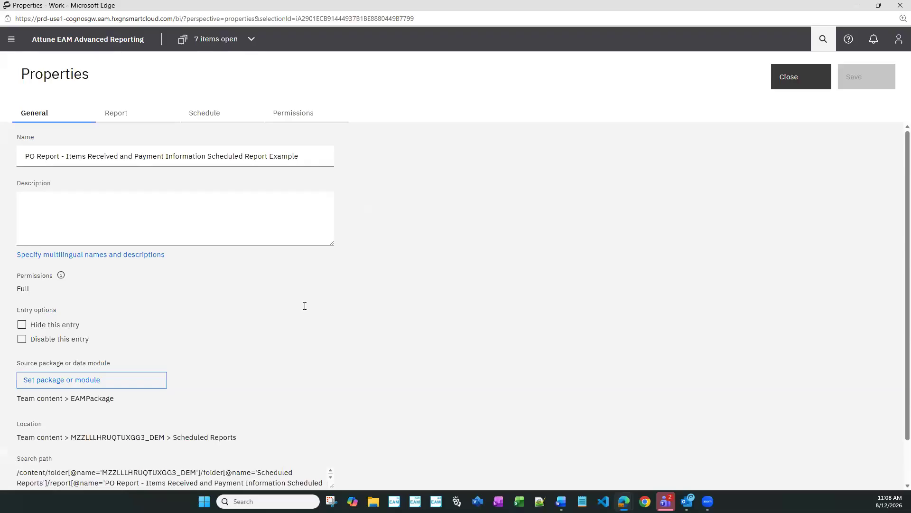
click(213, 121)
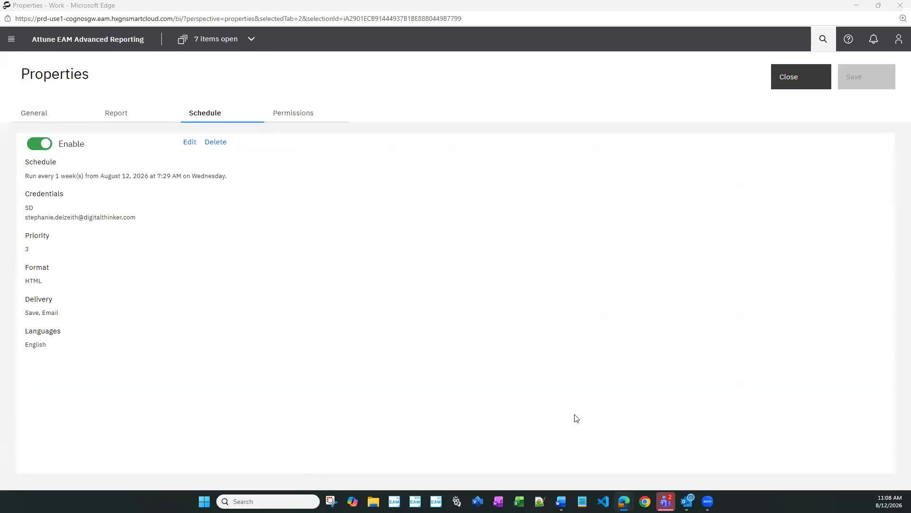
Switch to the "Updating EAM Package" document in Word to view the migration instructions.
mouse_move(561, 501)
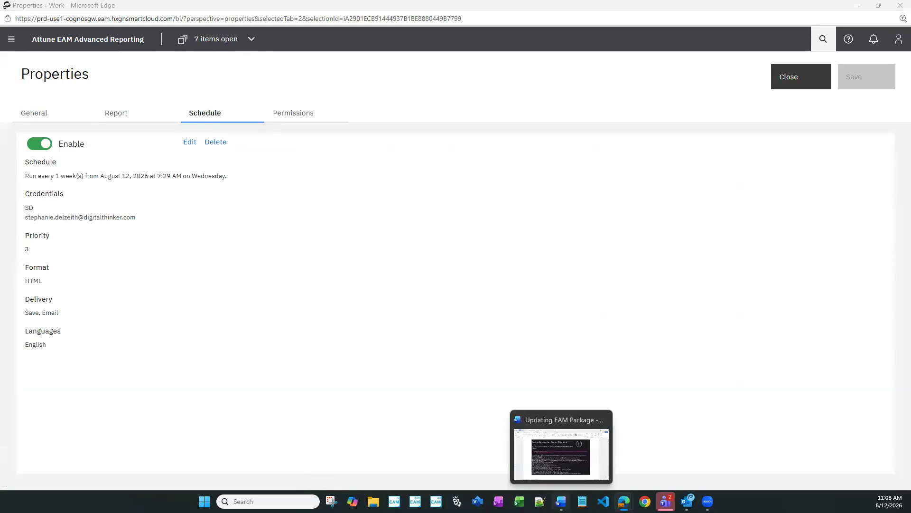
click(561, 401)
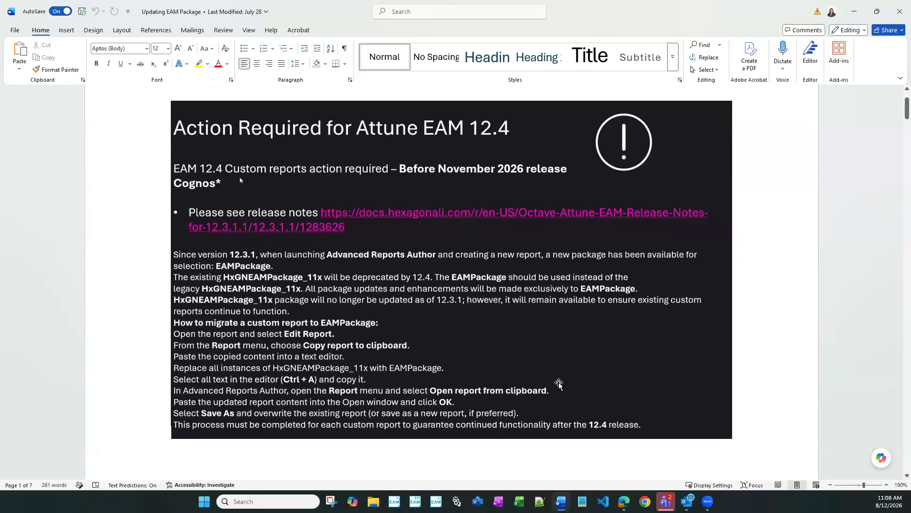